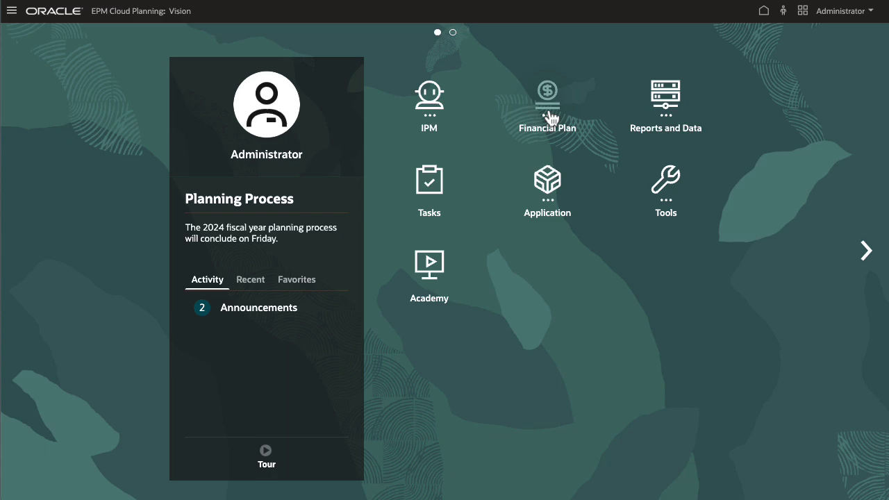
Open the Revenue card of the Financial Plan cluster and view its Revenue Overview dashboard.
click(552, 116)
click(431, 191)
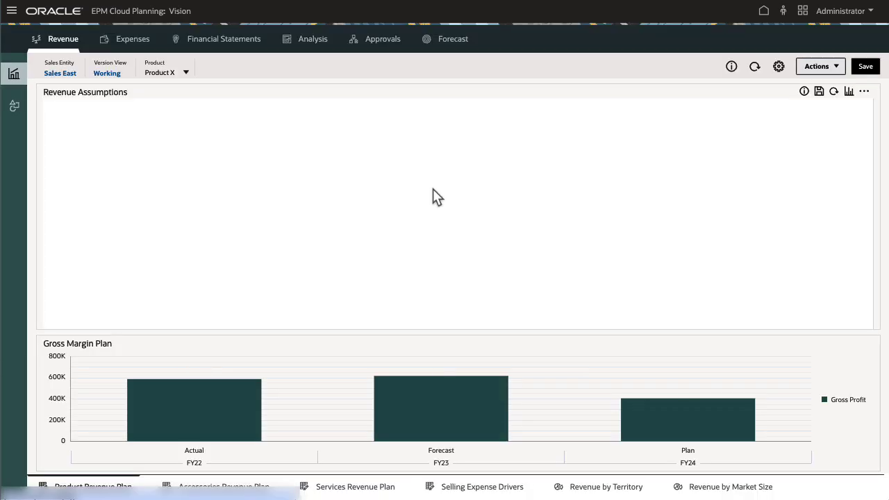
click(14, 107)
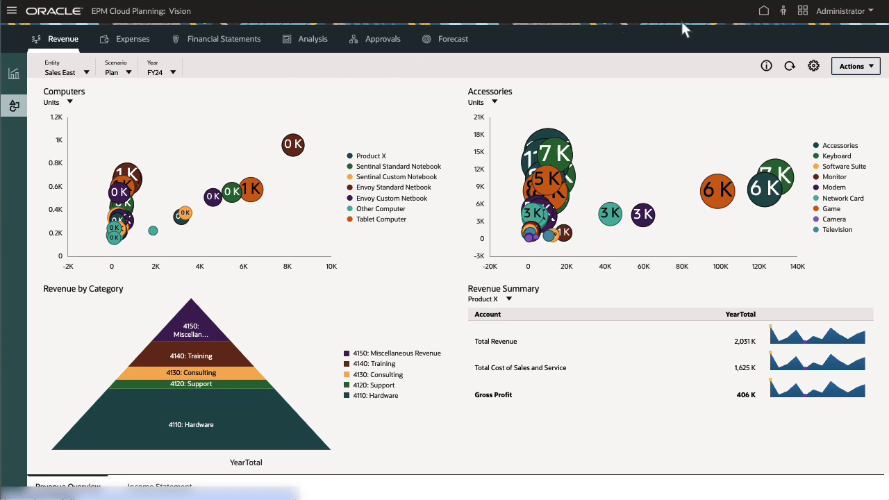
Return to the home page and open the Navigation Flows page from the Tools cluster.
click(763, 11)
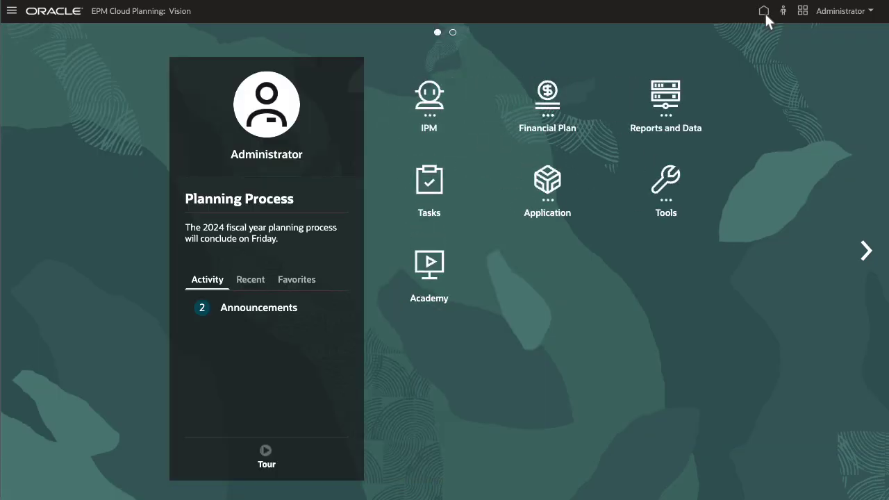
click(667, 182)
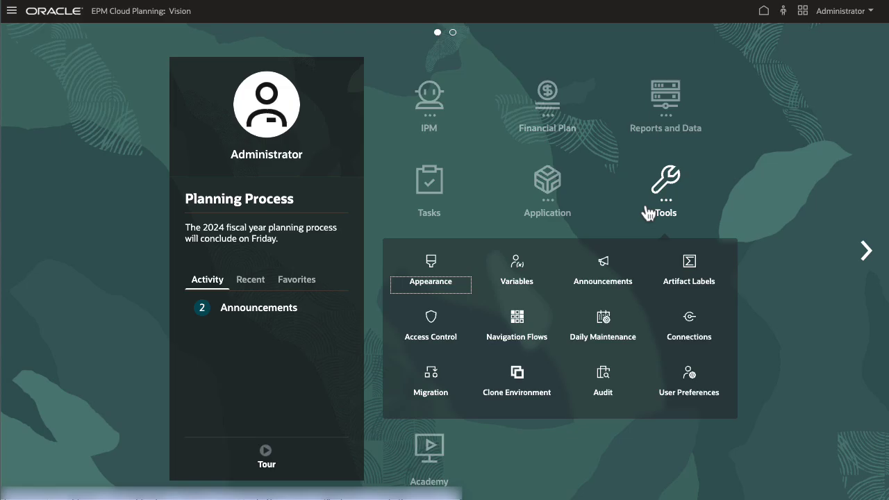
click(521, 327)
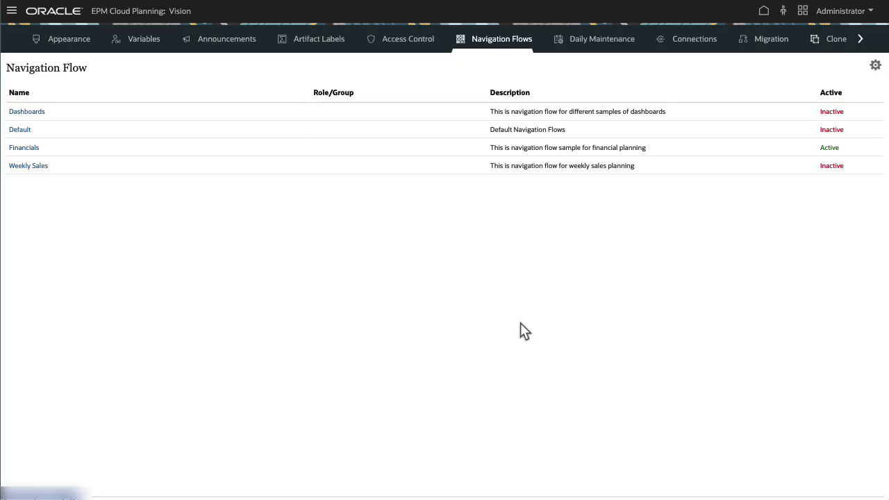
Create a new navigation flow named Planners based on the Default flow.
click(72, 132)
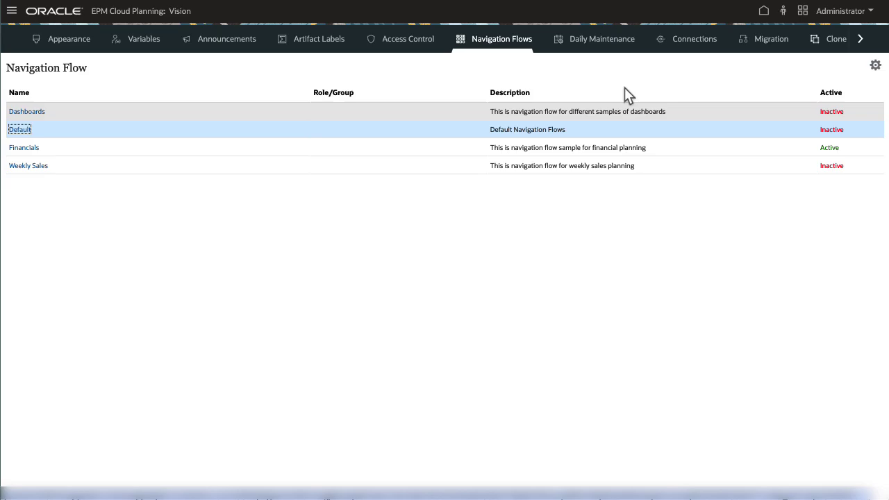
click(875, 66)
click(852, 80)
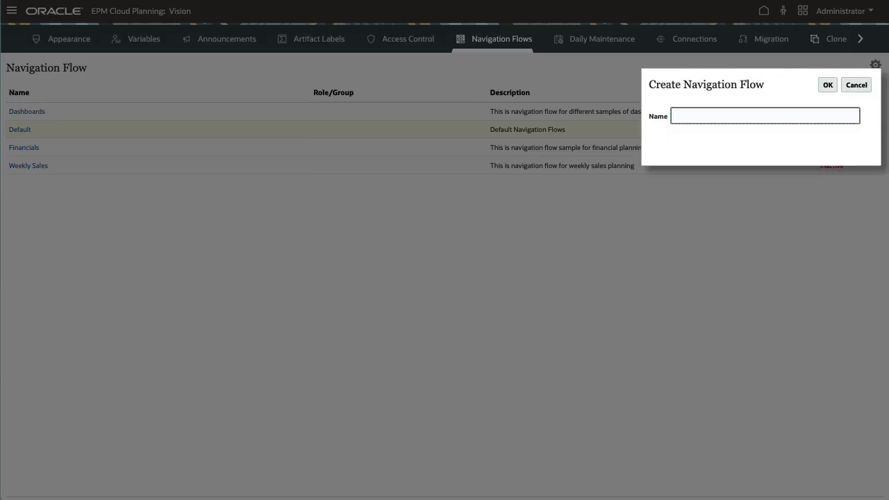
click(827, 92)
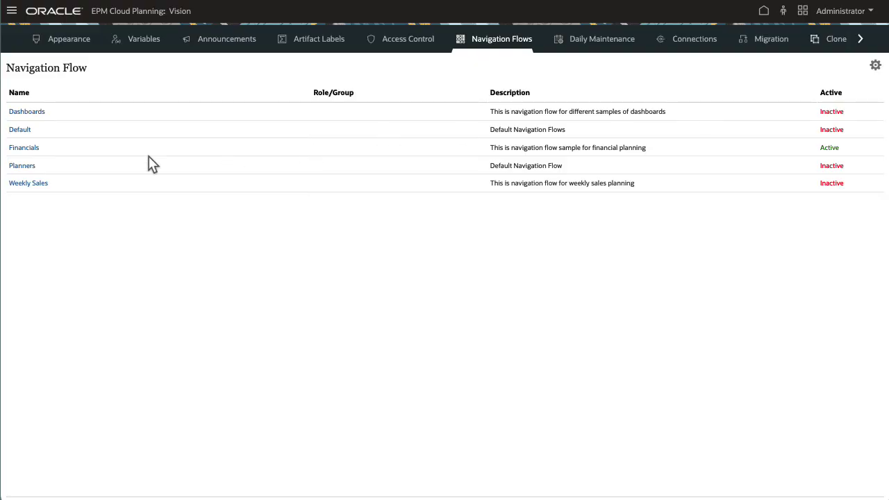
Open the Planners navigation flow for editing and expand its Strategic Modeling cluster.
click(82, 167)
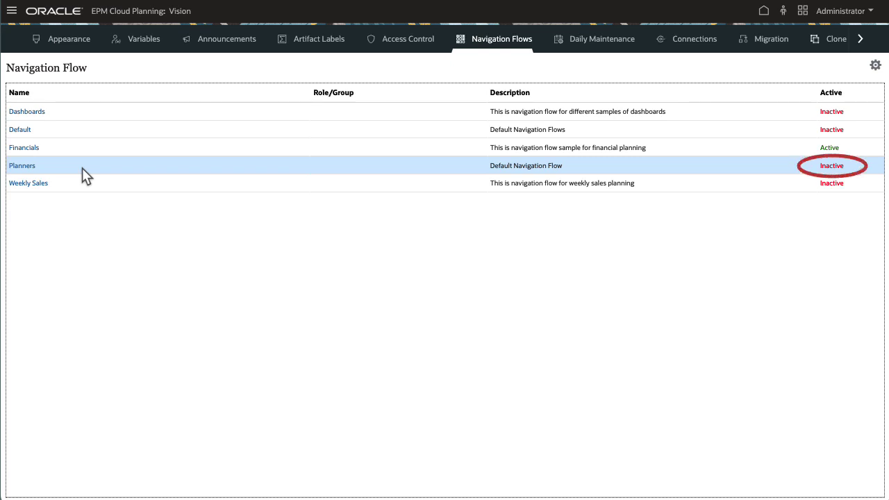
click(27, 168)
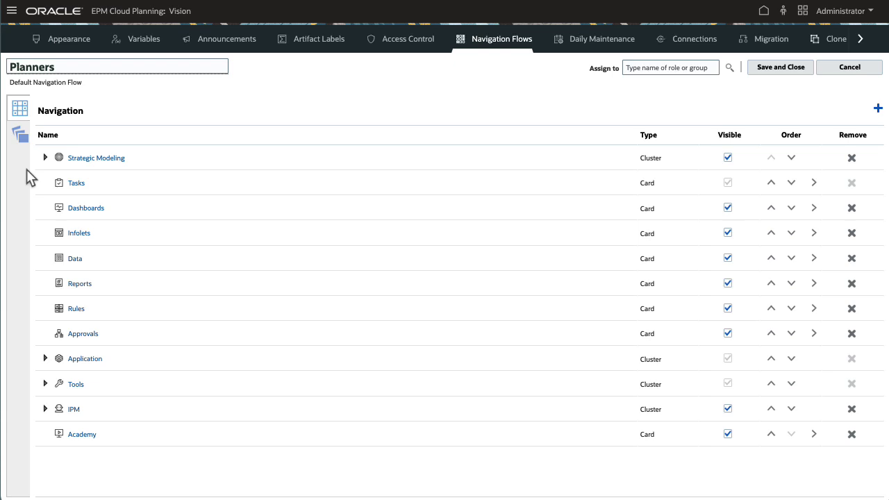
click(44, 157)
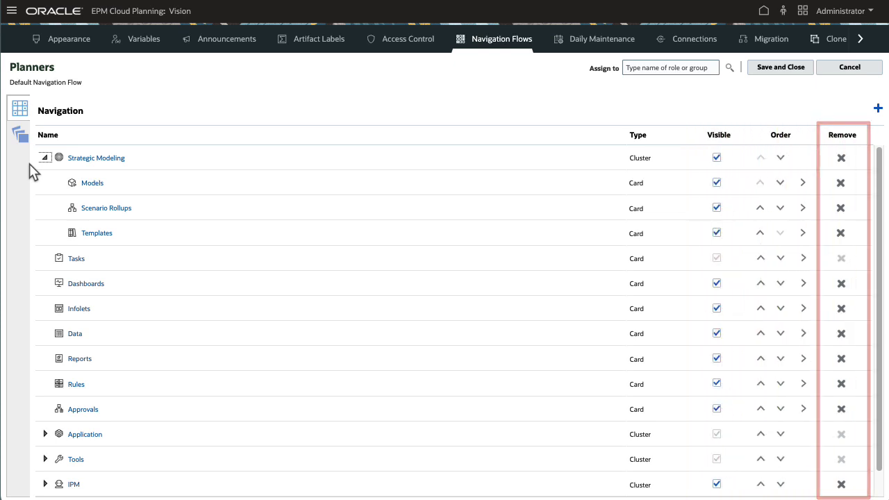
Add a visible cluster named Forecasts with the rising-trend chart icon to the Planners flow and save it.
click(877, 109)
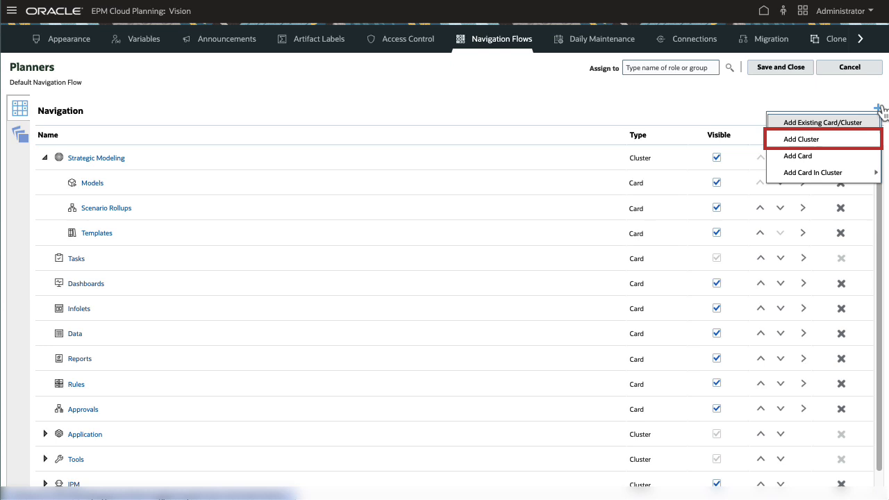
click(822, 139)
click(494, 98)
text(Forecasts)
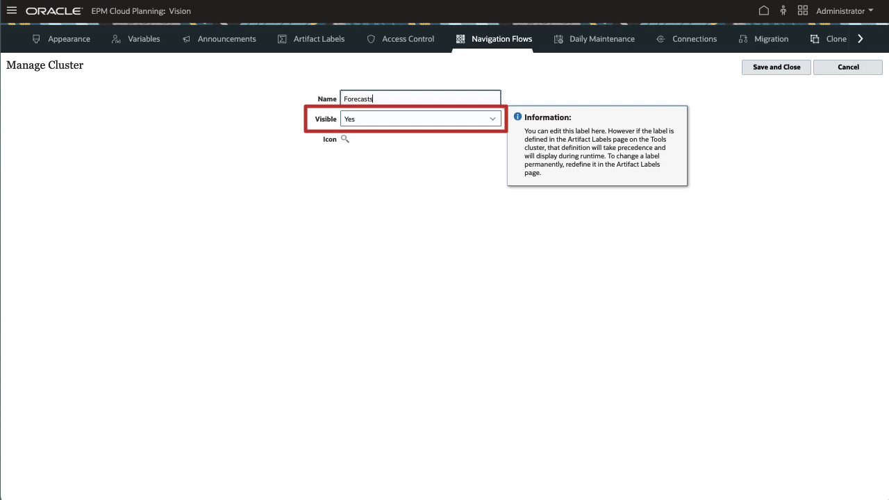
click(349, 137)
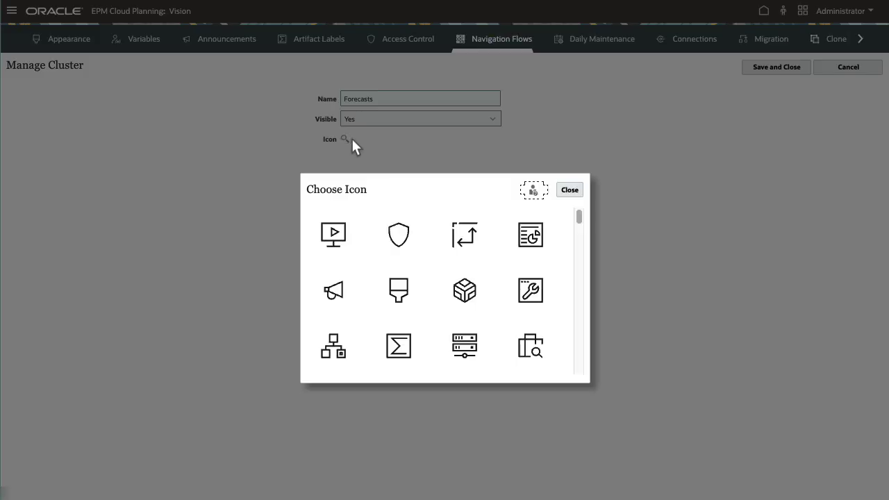
scroll(577, 347, down, 10)
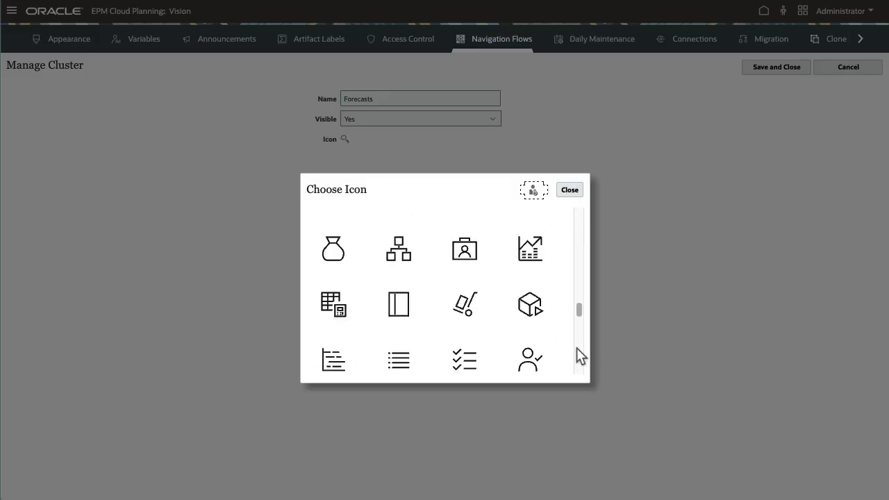
click(530, 248)
click(771, 64)
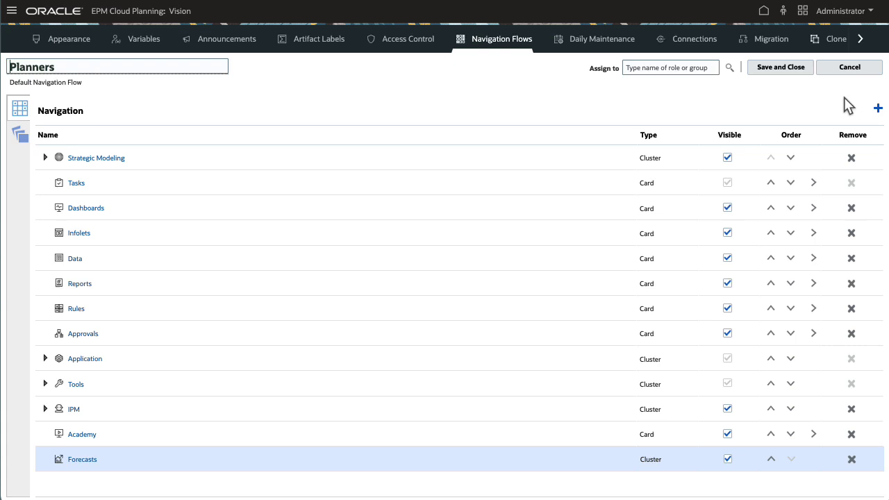
Add a new card named Revenue Forecast in the Forecasts cluster and give it the hand-with-money-bag icon.
click(877, 108)
mouse_move(813, 174)
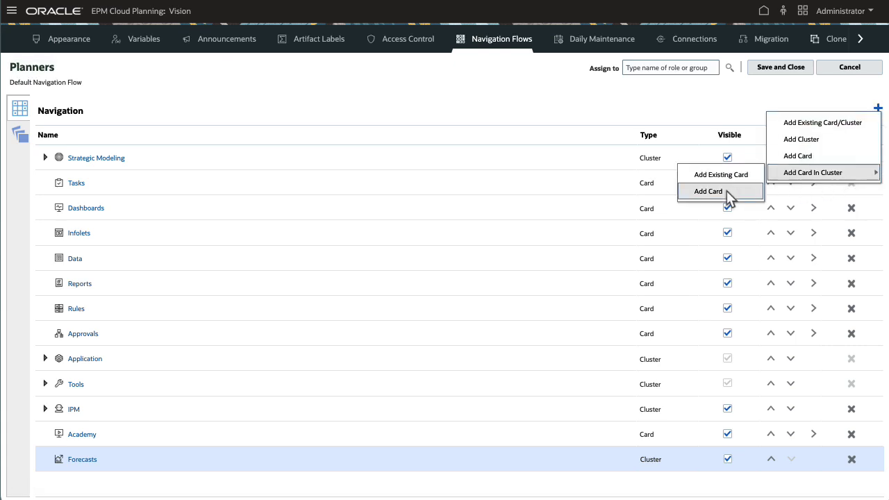
click(722, 190)
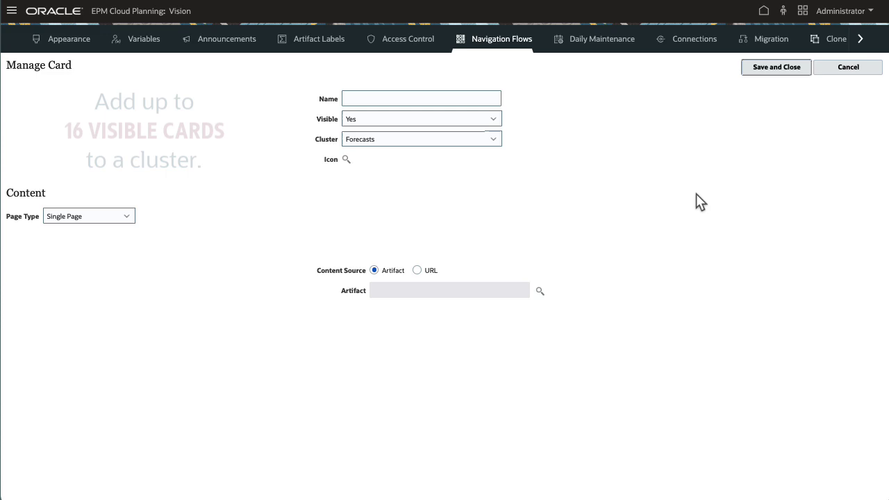
click(432, 99)
text(Revenue Forecast)
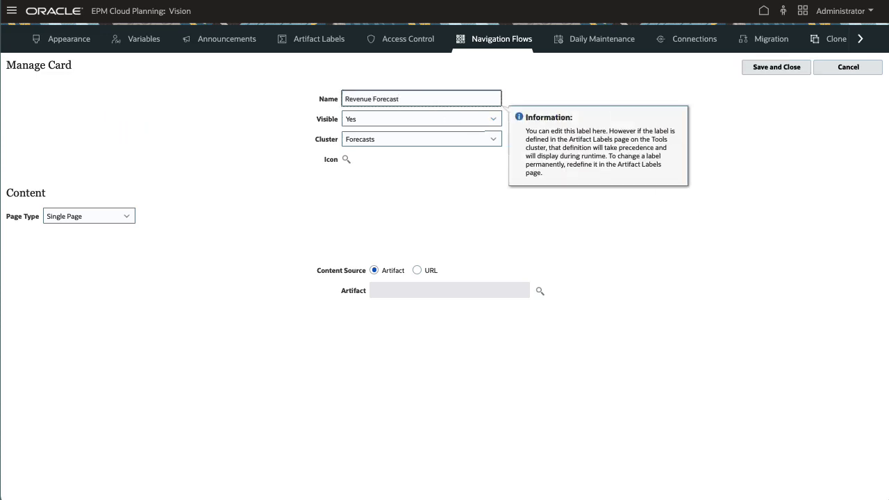
click(346, 159)
scroll(581, 366, down, 3)
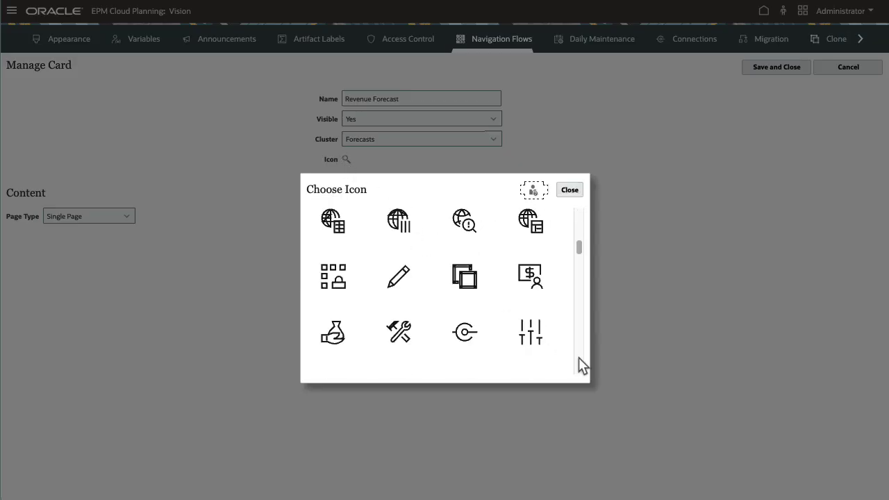
click(333, 332)
Set the card's page type to Tabular Page and keep the orientation Vertical.
click(126, 216)
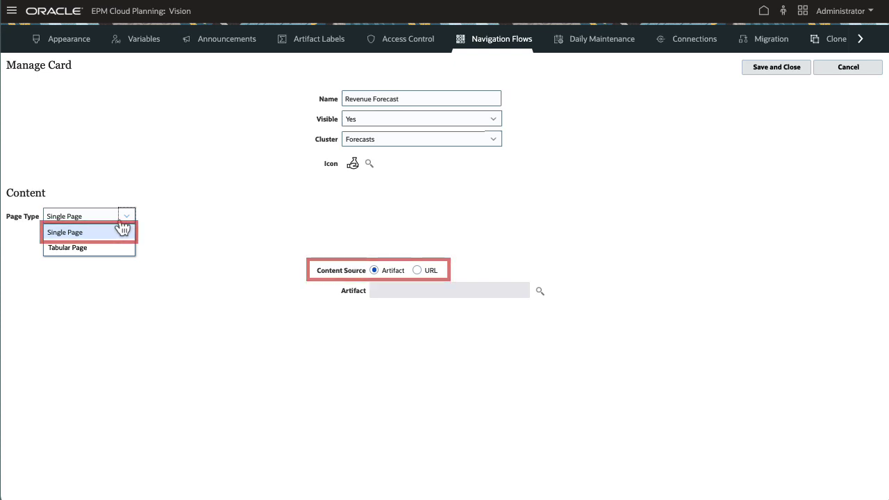
click(118, 248)
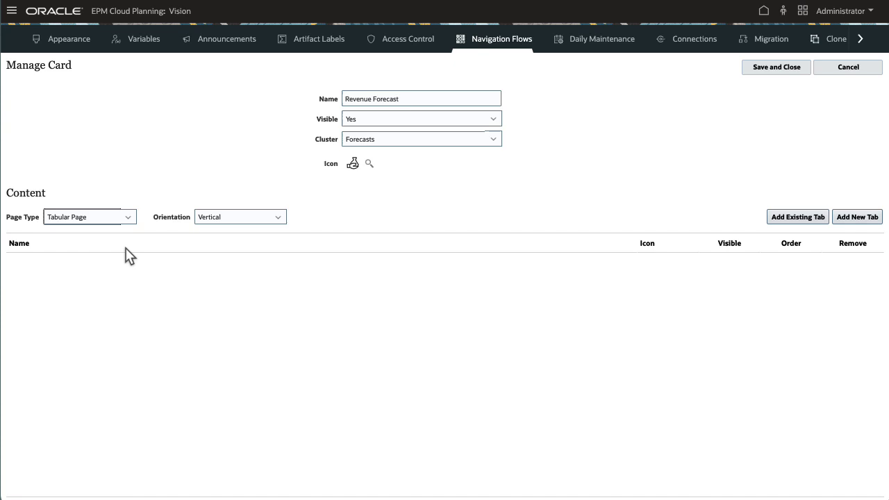
click(282, 219)
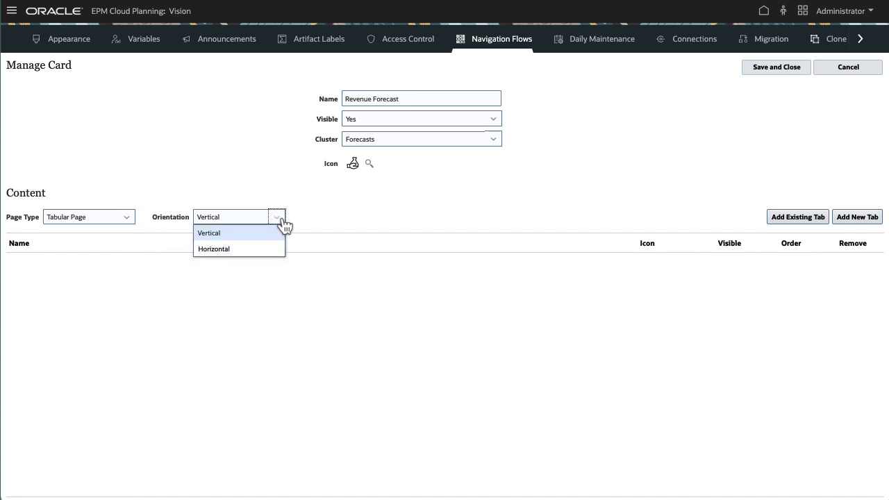
click(281, 220)
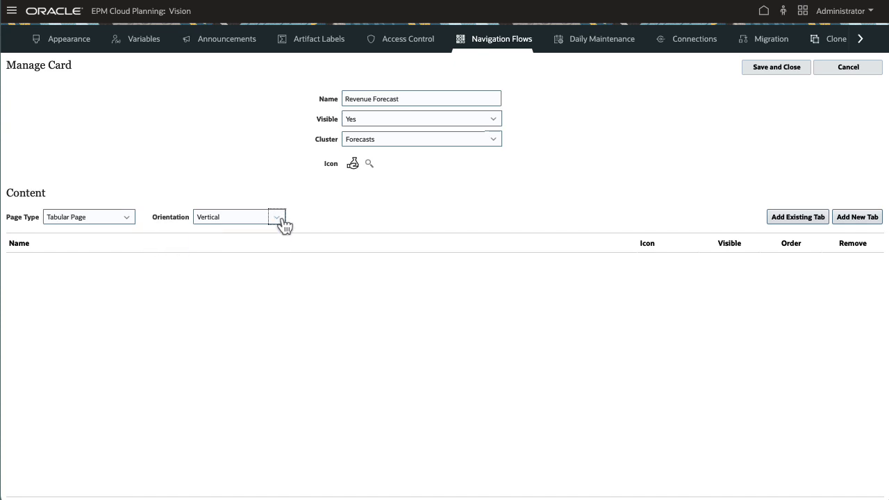
Add a new tab named Revenue Forecast to the card and choose the page-layout icon for it.
click(843, 216)
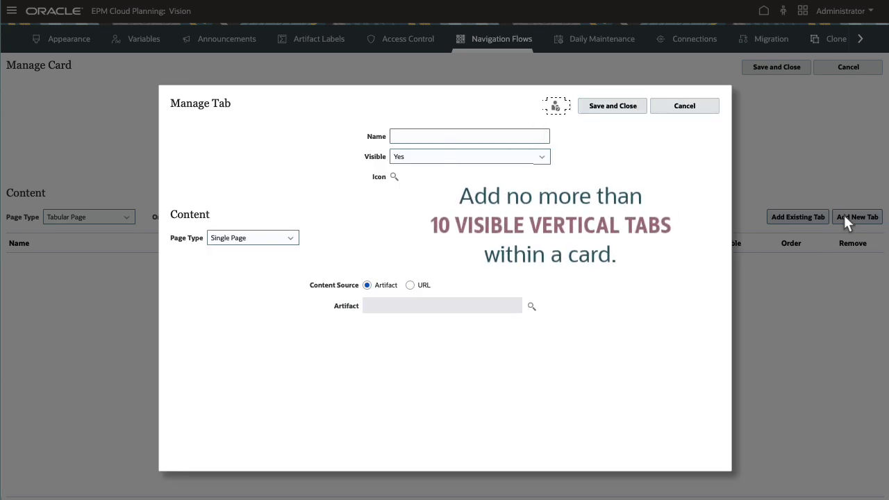
click(509, 137)
text(R)
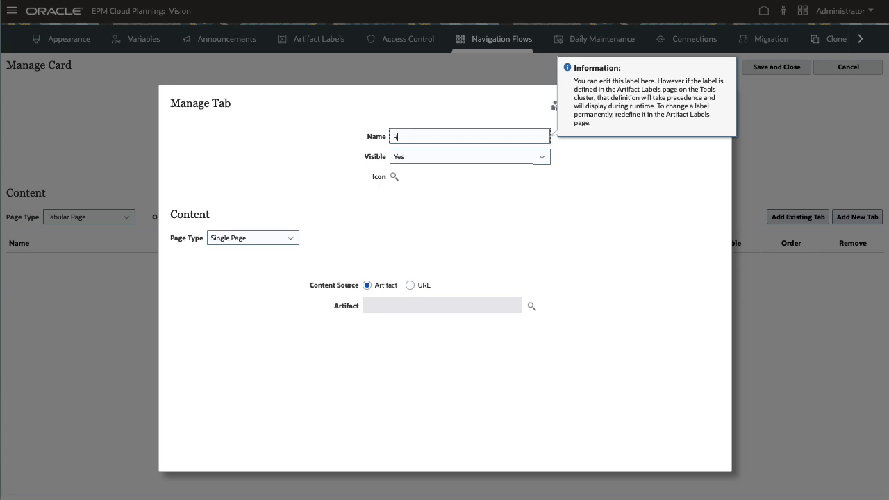
text(evenue Forecast)
click(394, 177)
scroll(579, 363, down, 5)
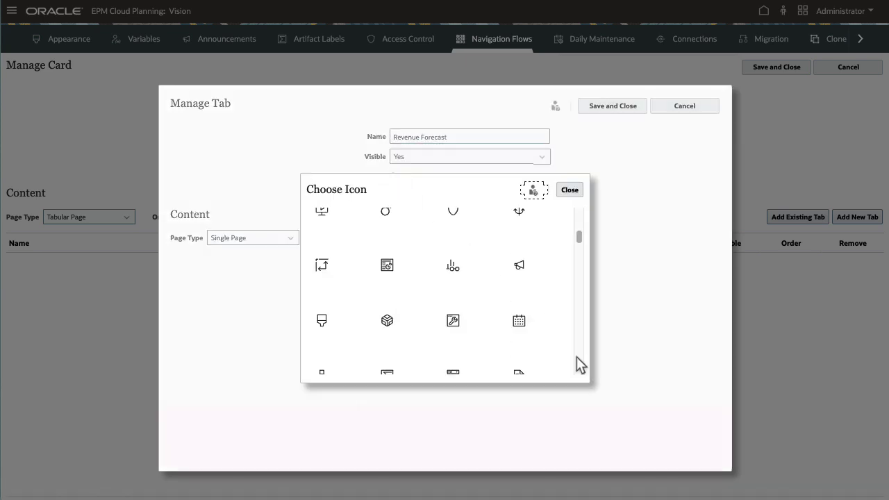
scroll(576, 358, down, 10)
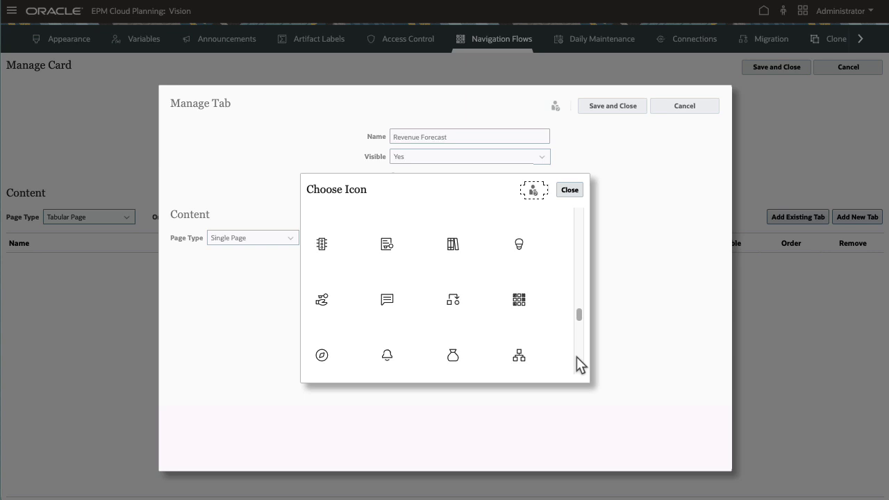
click(452, 362)
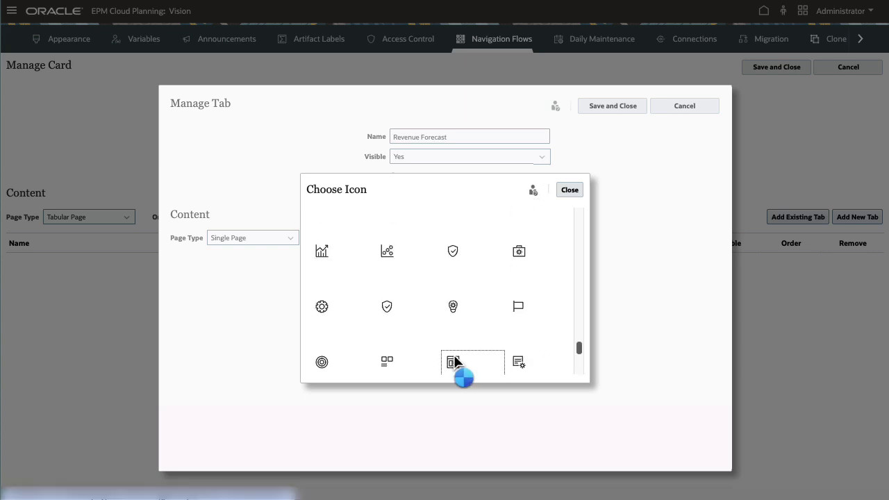
Set the tab's page type to Tabular Page and add a new sub tab named Product Revenue.
click(292, 240)
click(268, 268)
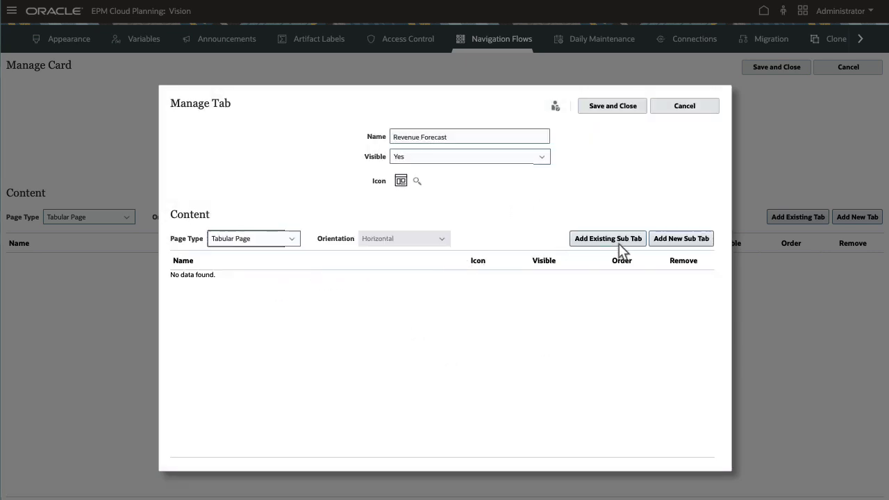
click(696, 237)
click(491, 136)
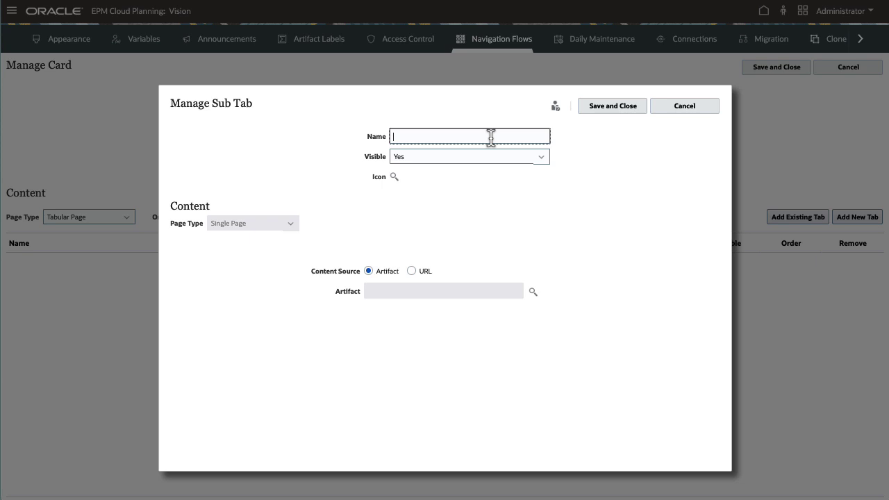
text(Product Re)
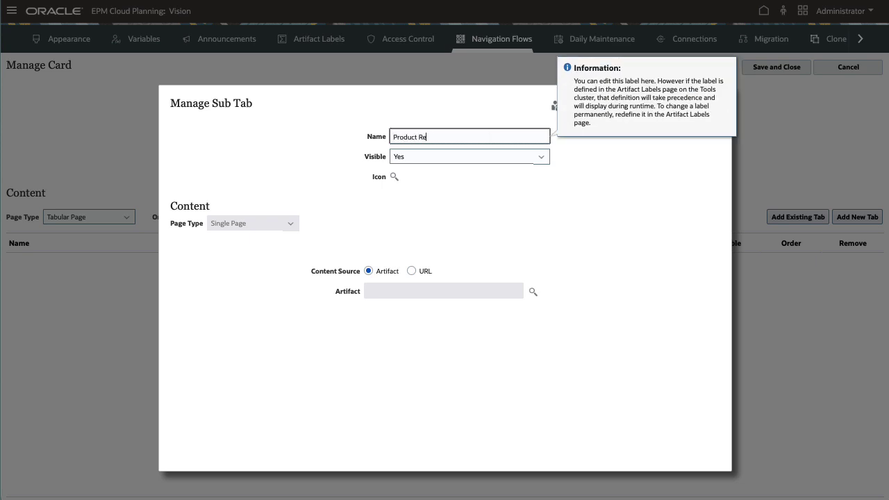
text(venue)
Link the Product Revenue sub tab to the Revenue Forecast - Products form and save the sub tab.
click(534, 295)
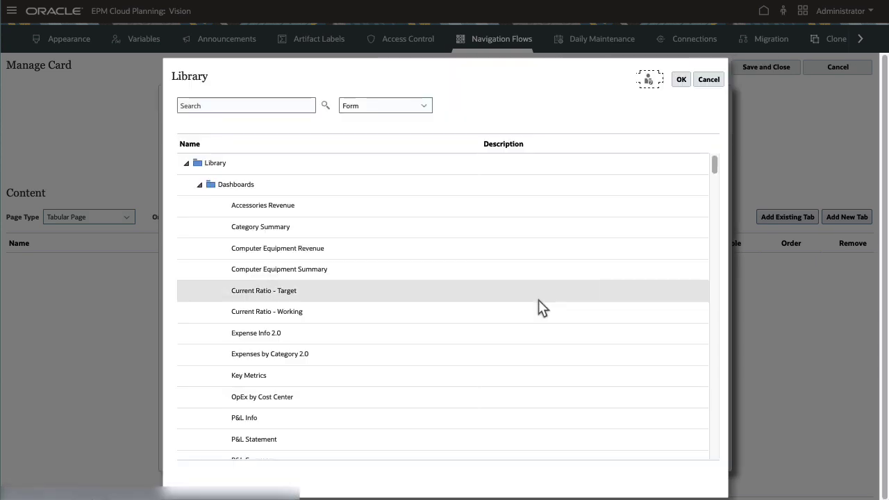
click(284, 105)
text(R)
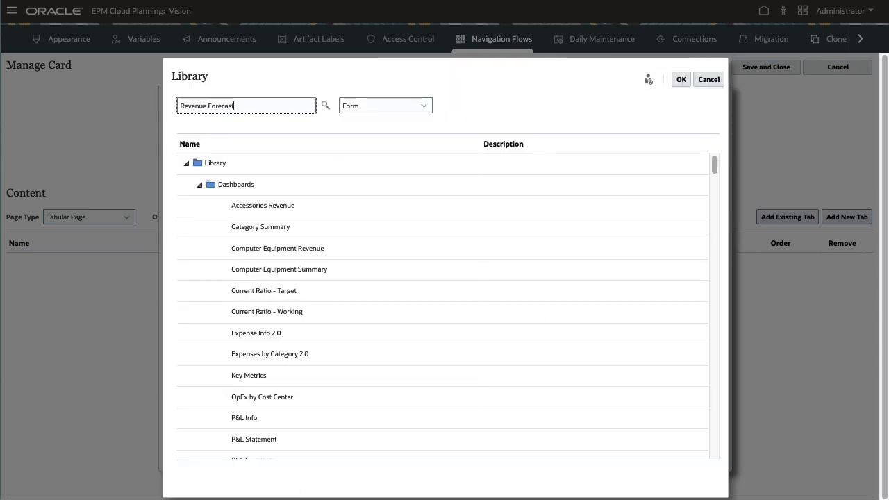
text(evenue Forecast)
key(Return)
click(366, 226)
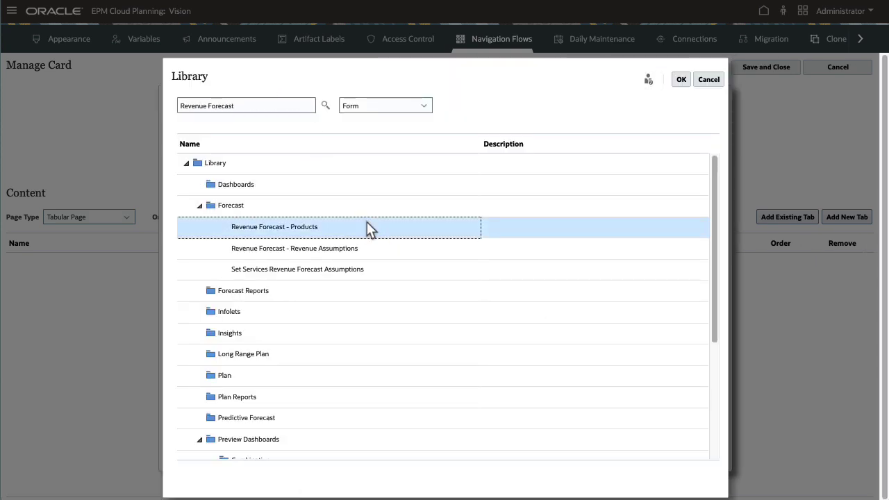
click(678, 82)
click(608, 106)
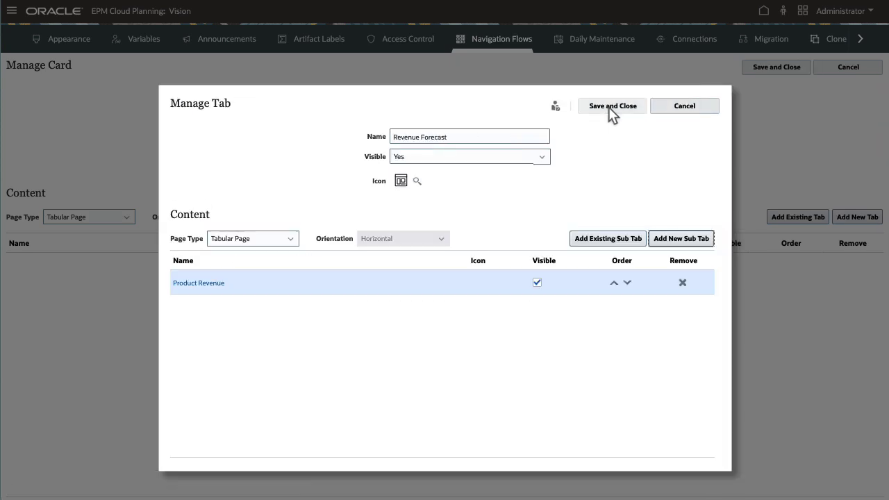
Add the Services Revenue and Sales Forecast sub tabs and save the Revenue Forecast tab.
click(691, 239)
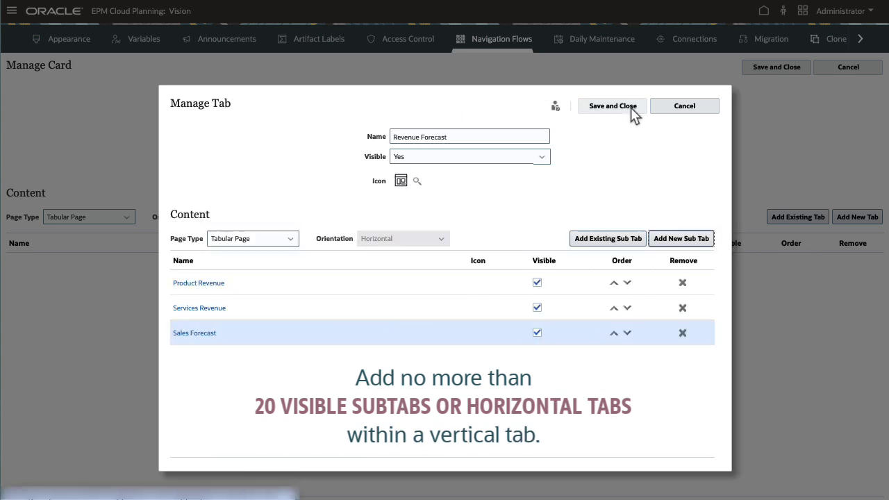
click(631, 109)
Add a new tab named Financials with the document-and-dollar icon and set its page type to Tabular Page.
click(865, 221)
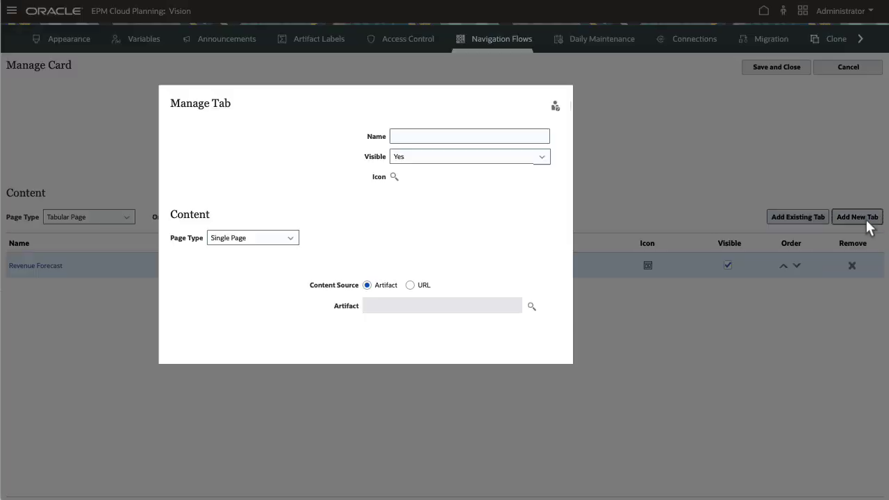
click(528, 136)
text(Financials)
click(394, 177)
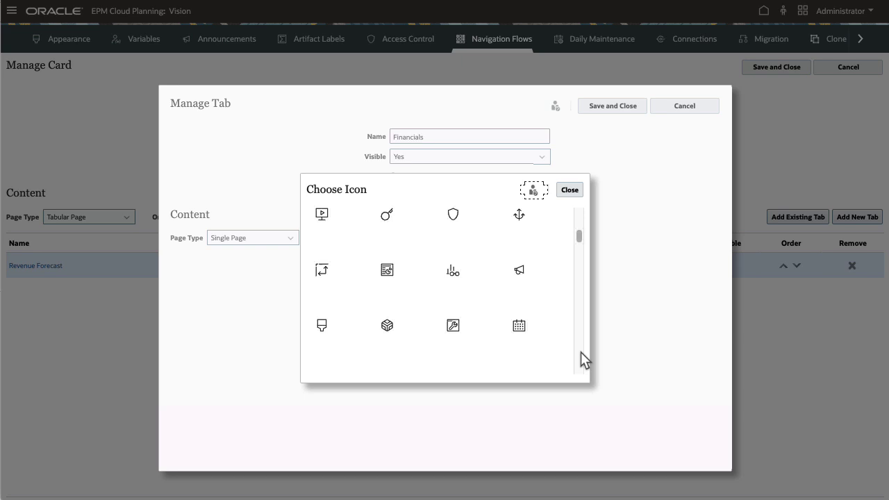
scroll(580, 351, down, 5)
click(389, 257)
click(252, 238)
click(283, 268)
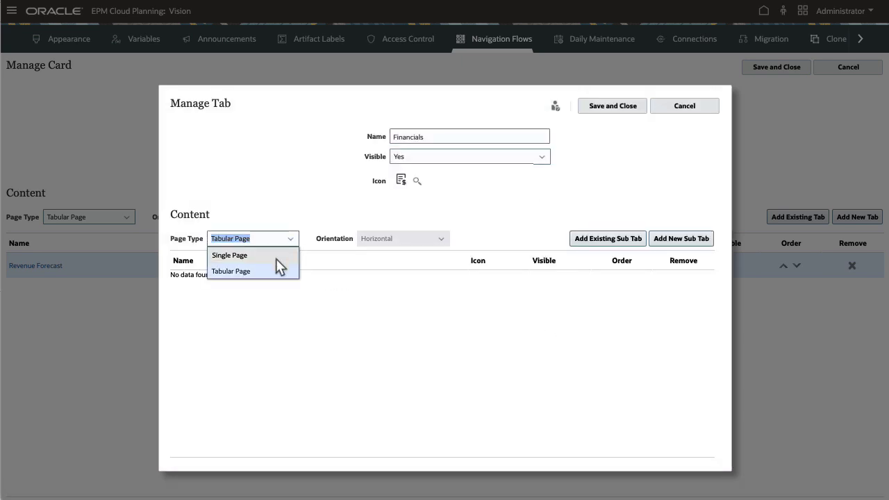
Add a sub tab named Income Statement Forecast linked to the Forecast Income Statement - Quarterly report and save it.
click(678, 238)
text(Income Statement Forecast)
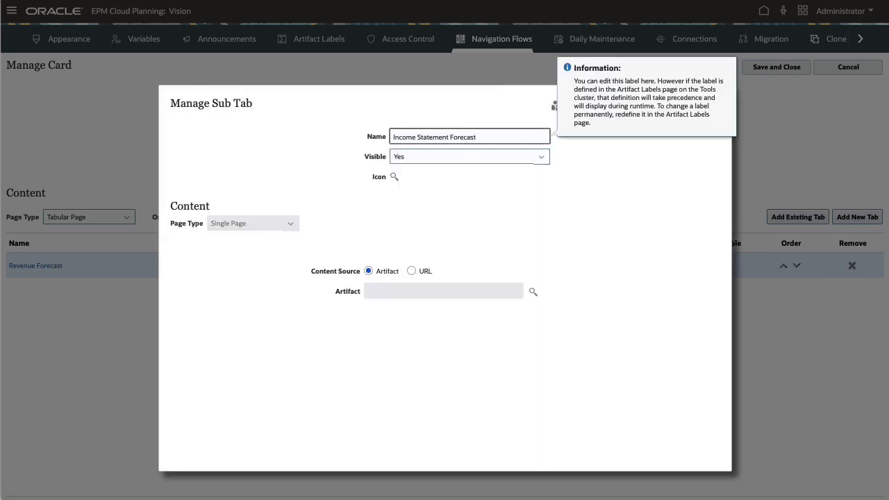
click(532, 291)
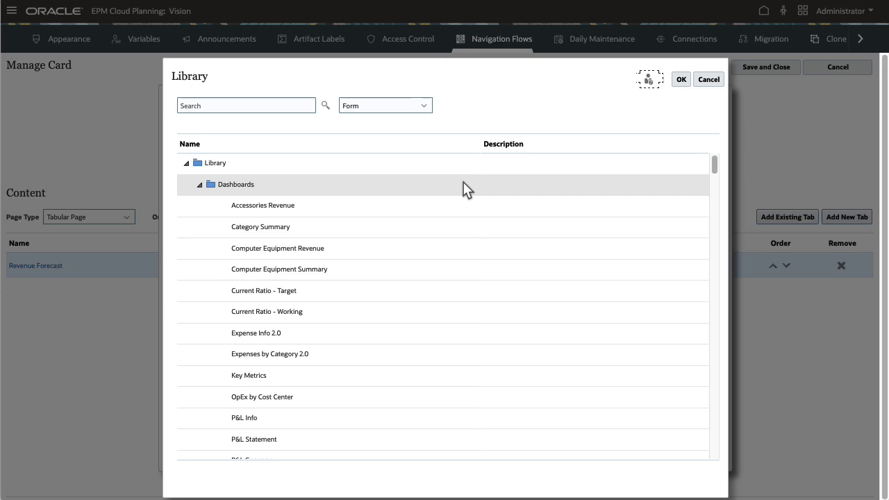
click(422, 107)
click(400, 251)
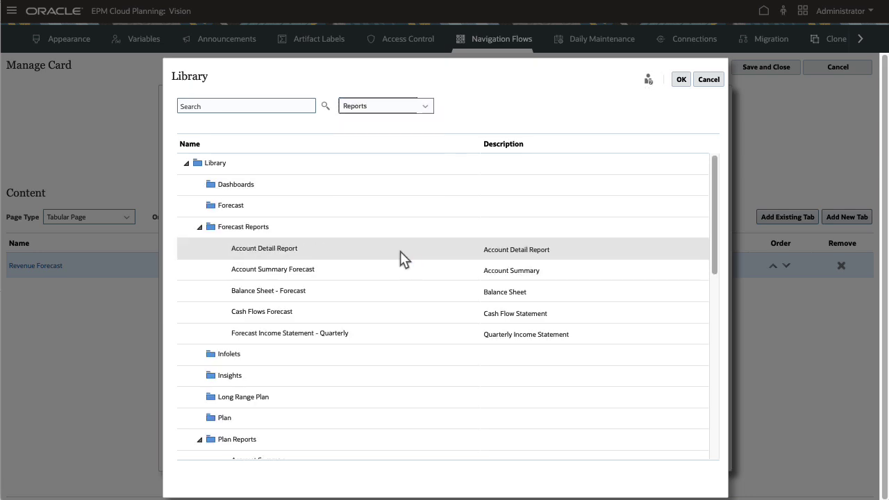
click(389, 336)
click(681, 80)
click(621, 105)
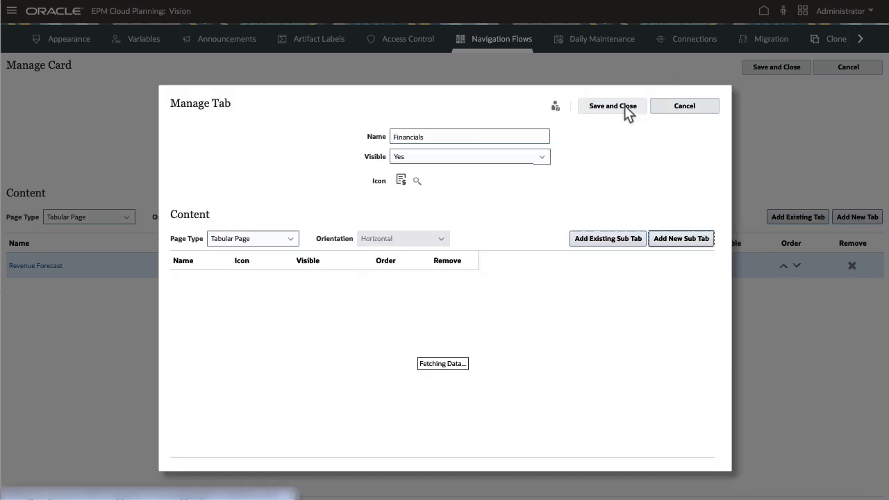
Add a sub tab named Product Revenue Overview linked to the Product Revenue Forecast dashboard and save it.
click(696, 240)
click(504, 136)
text(Product Revenue Overview)
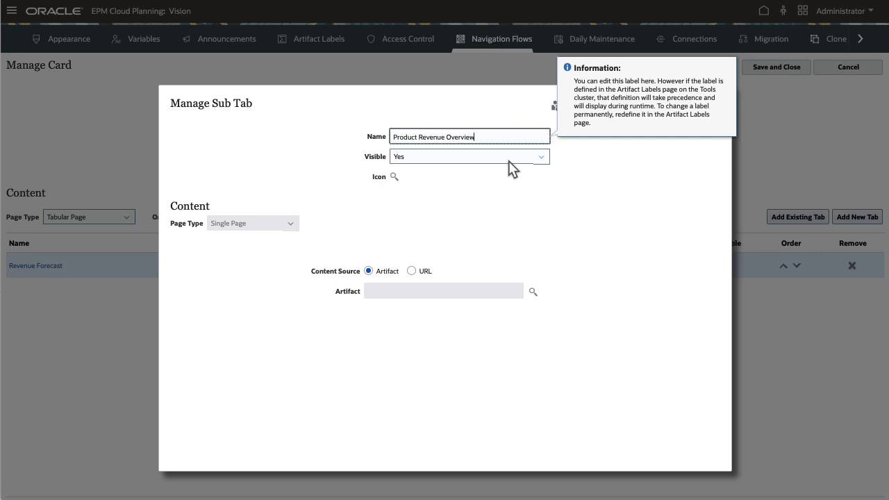
click(533, 291)
click(425, 109)
click(413, 137)
click(298, 106)
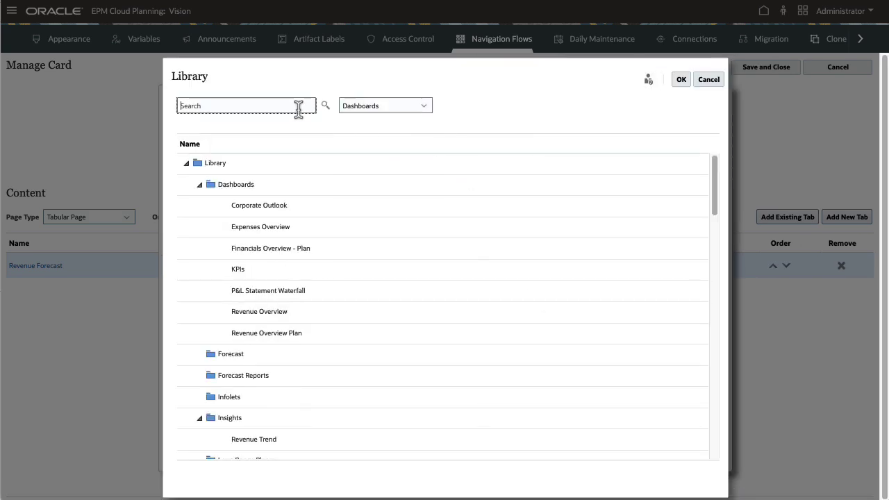
text(Product Revenue)
scroll(710, 445, down, 10)
click(682, 426)
click(681, 79)
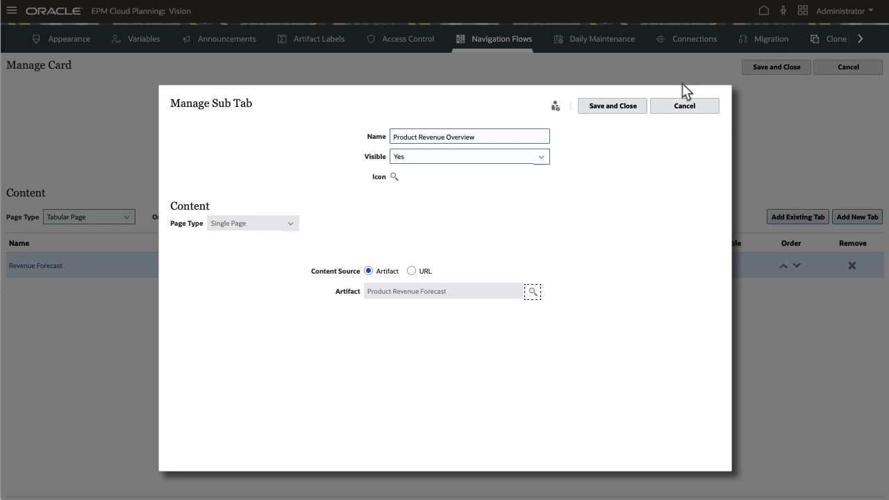
click(632, 109)
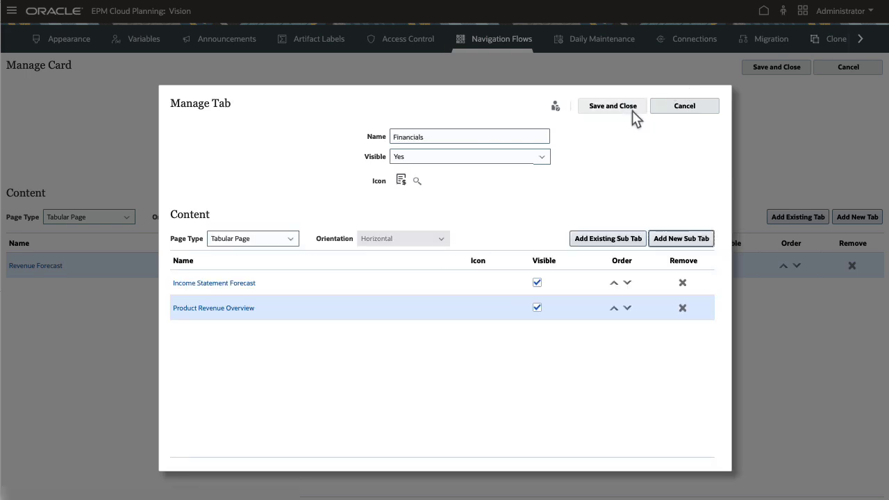
Order the Product Revenue Overview sub tab above Income Statement Forecast, and save the Financials tab and the card.
click(616, 307)
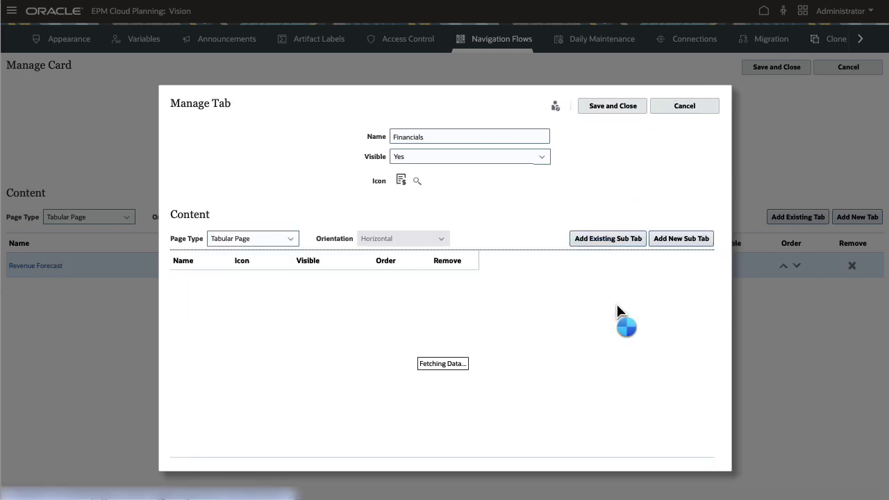
click(618, 110)
click(776, 67)
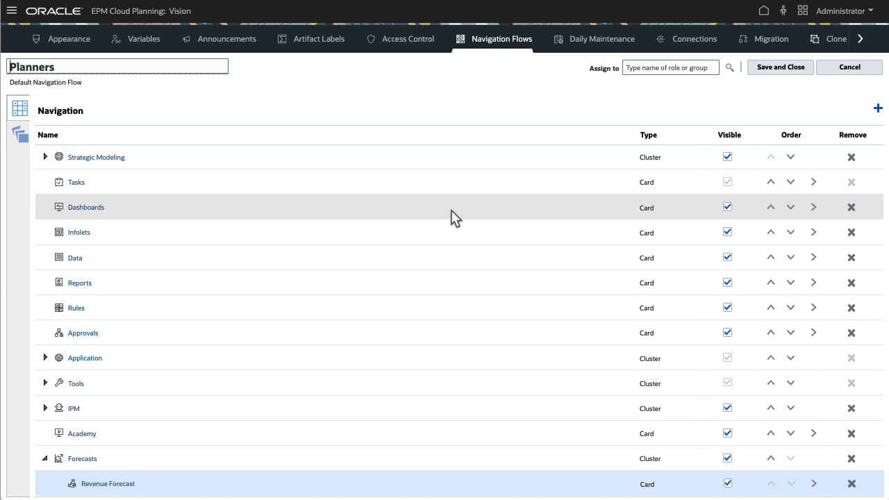
Move the User Preferences card from the Tools cluster to the Forecasts cluster and save the card.
click(44, 383)
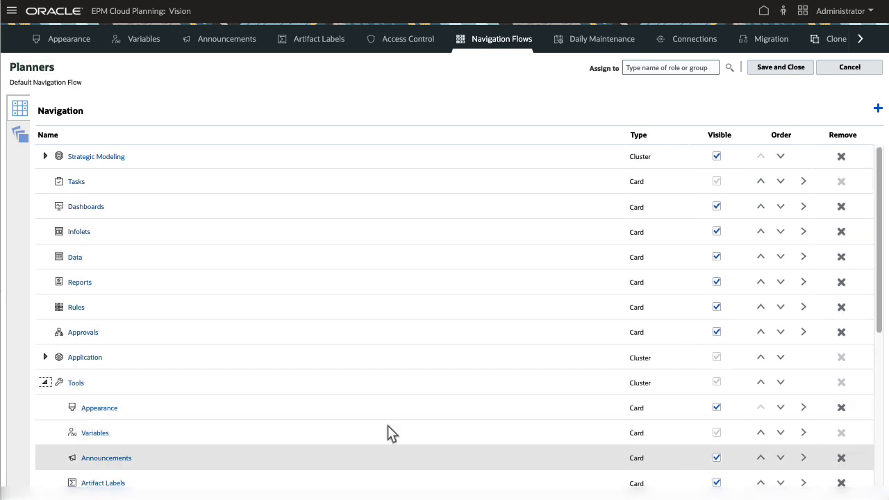
scroll(491, 410, down, 5)
click(287, 387)
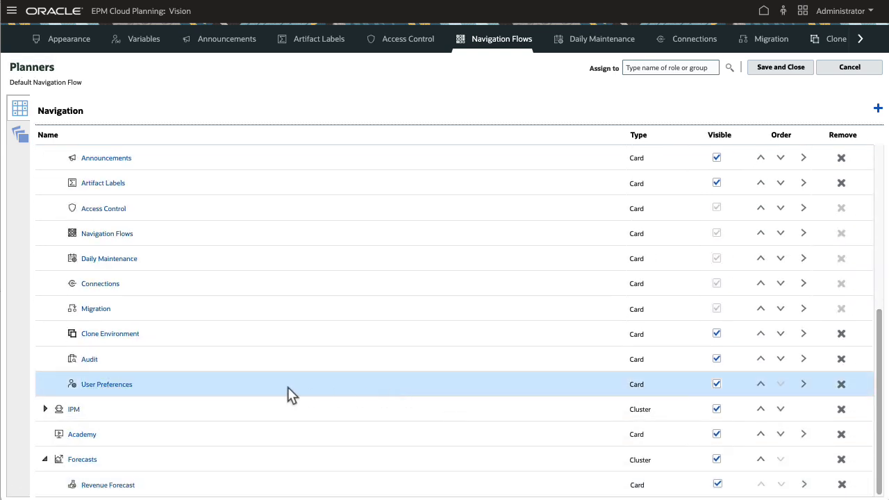
click(108, 385)
click(472, 141)
click(449, 236)
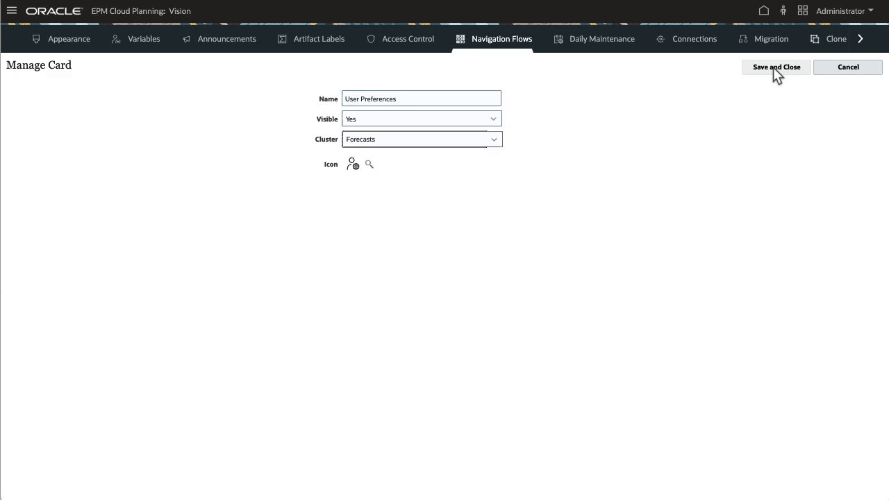
click(773, 67)
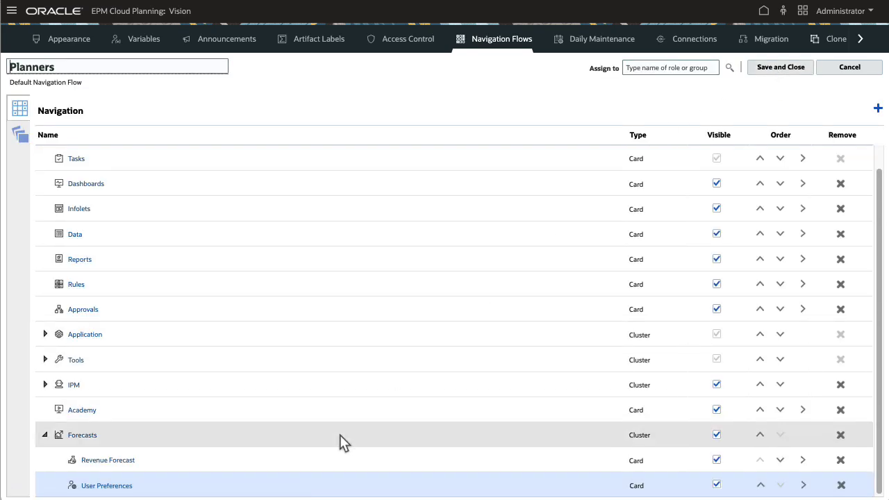
Reorder the navigation list so the Forecasts cluster comes first, above Strategic Modeling.
click(340, 435)
click(761, 435)
click(770, 436)
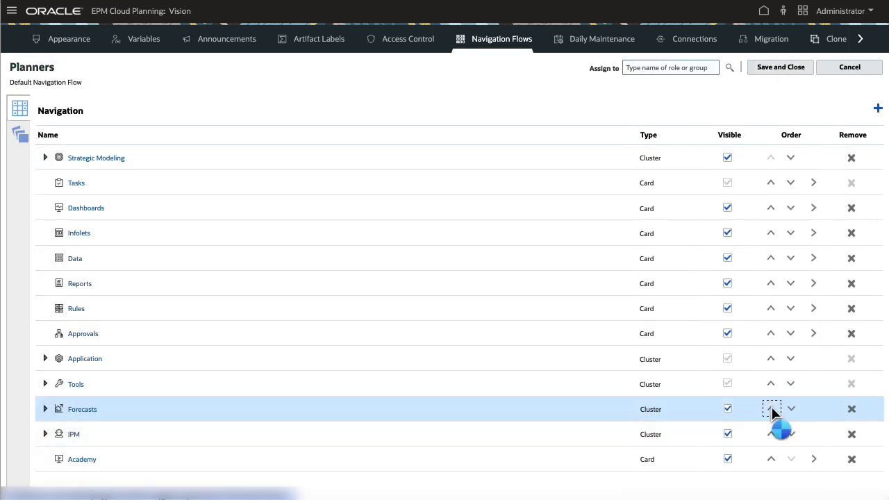
click(770, 410)
click(771, 383)
click(771, 358)
click(771, 333)
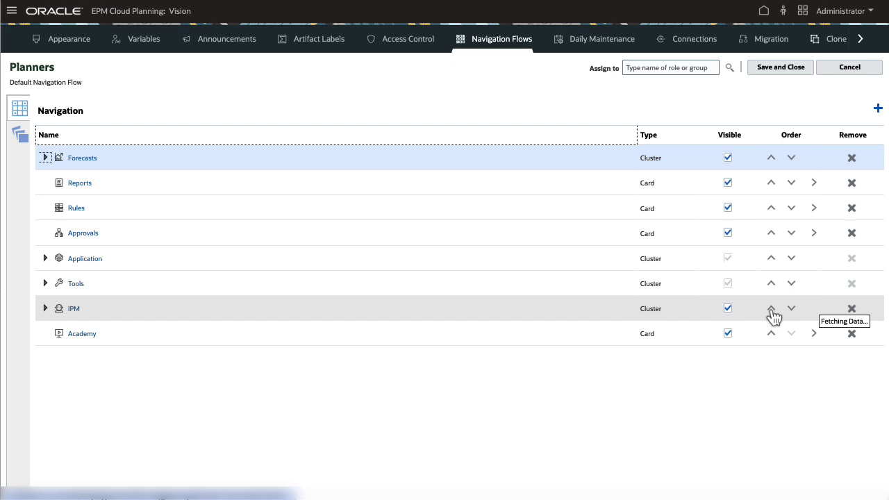
click(771, 283)
click(771, 258)
click(770, 232)
click(770, 207)
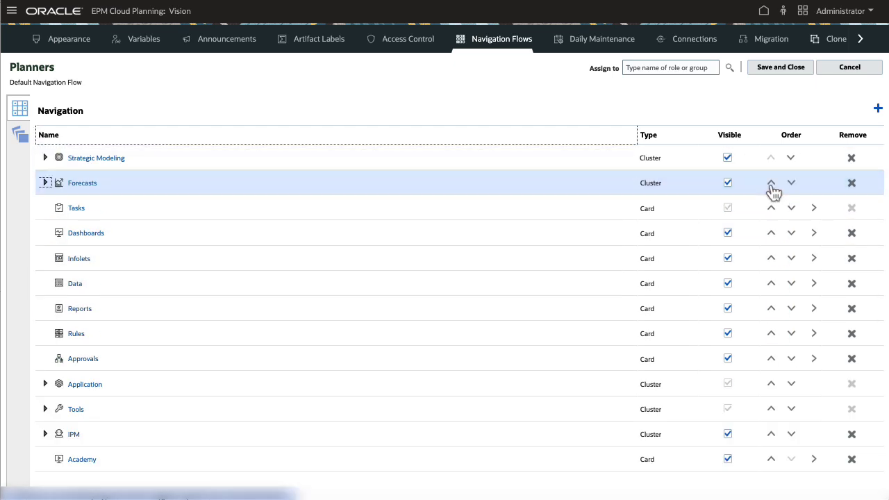
click(771, 183)
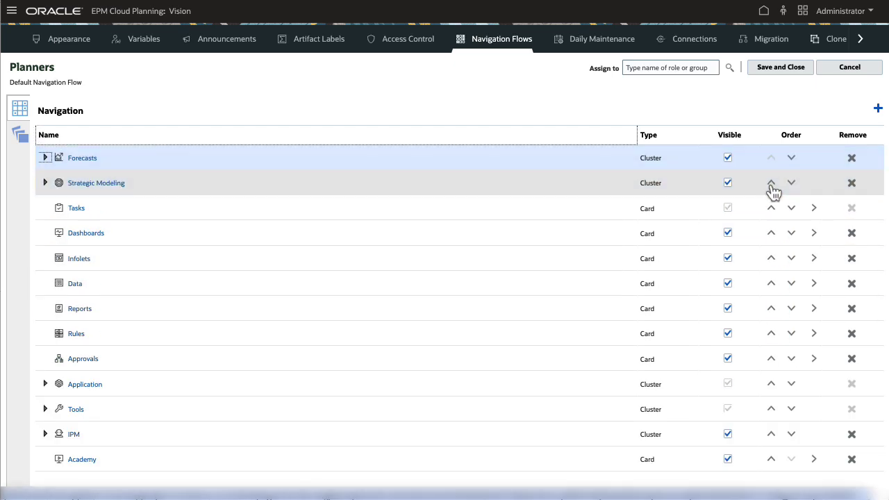
Hide the Strategic Modeling cluster and assign the Planners navigation flow to the Interactive User group.
click(728, 183)
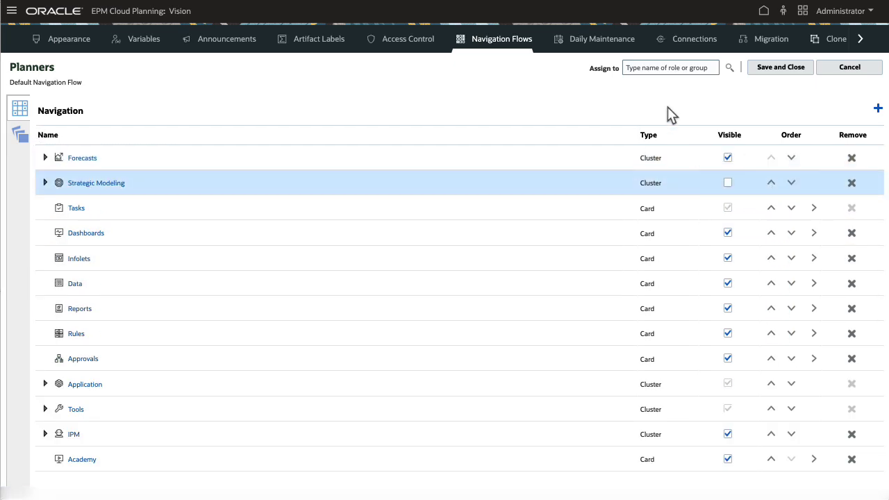
click(731, 69)
click(605, 270)
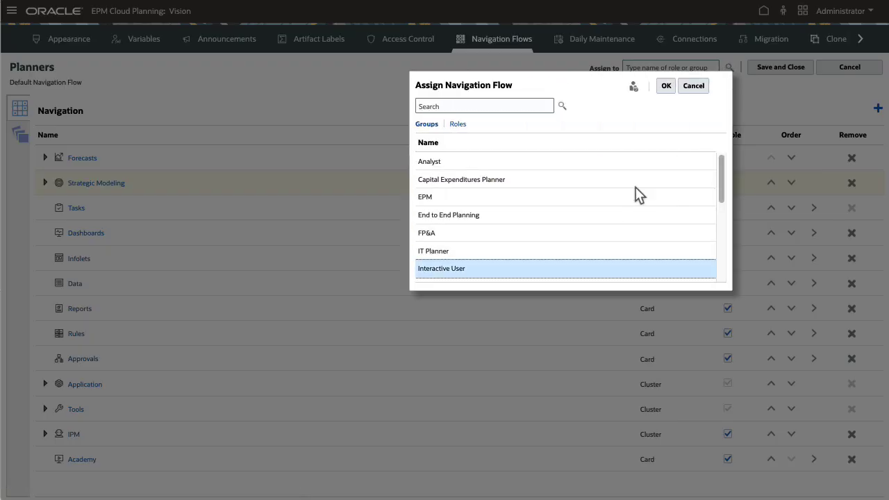
click(667, 89)
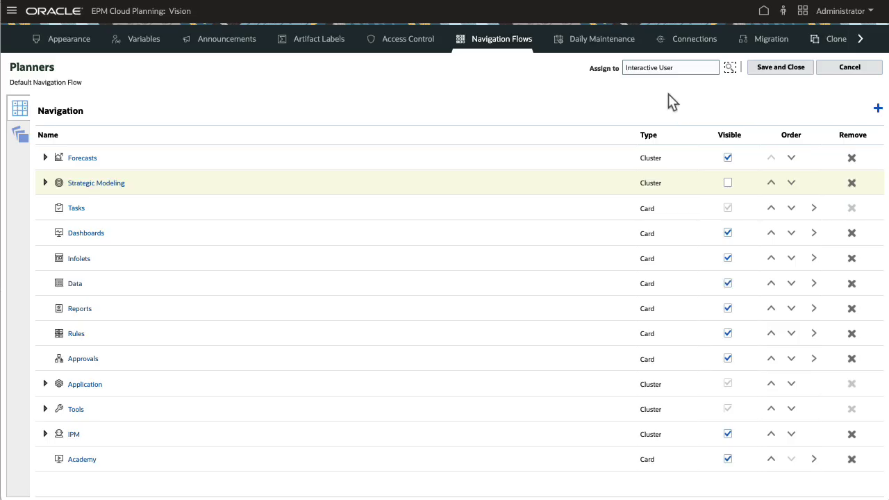
Hide the Dashboards, Infolets, Data, Reports, Rules and Approvals cards and save the navigation flow.
click(728, 233)
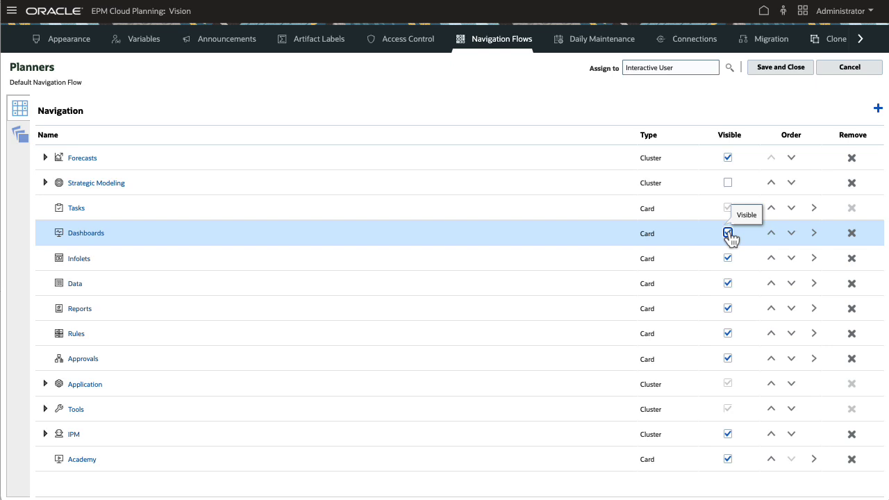
click(728, 259)
click(728, 284)
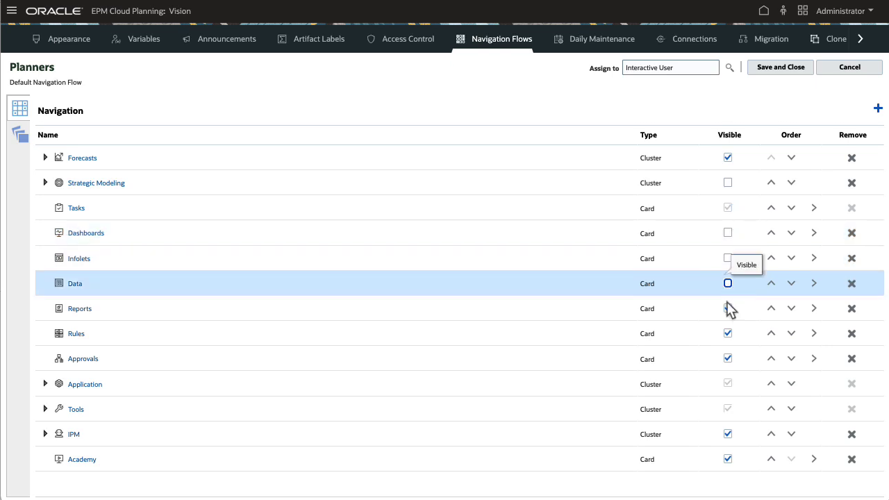
click(727, 308)
click(727, 333)
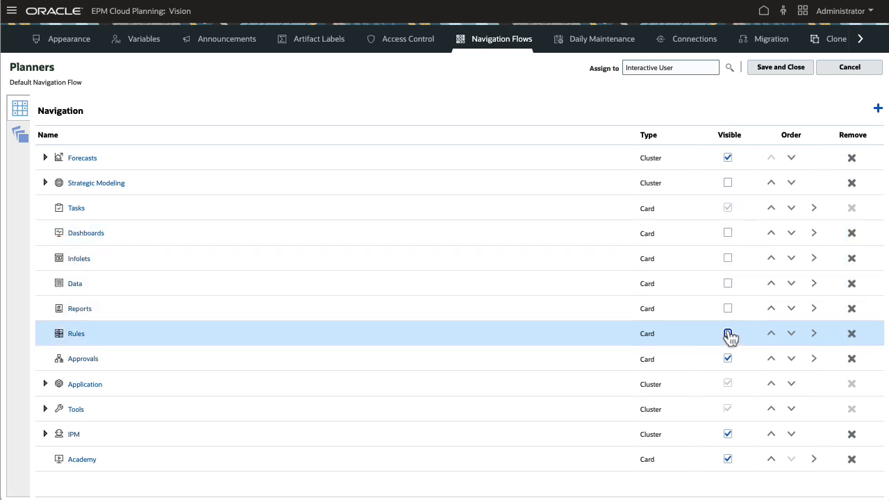
click(728, 358)
click(770, 67)
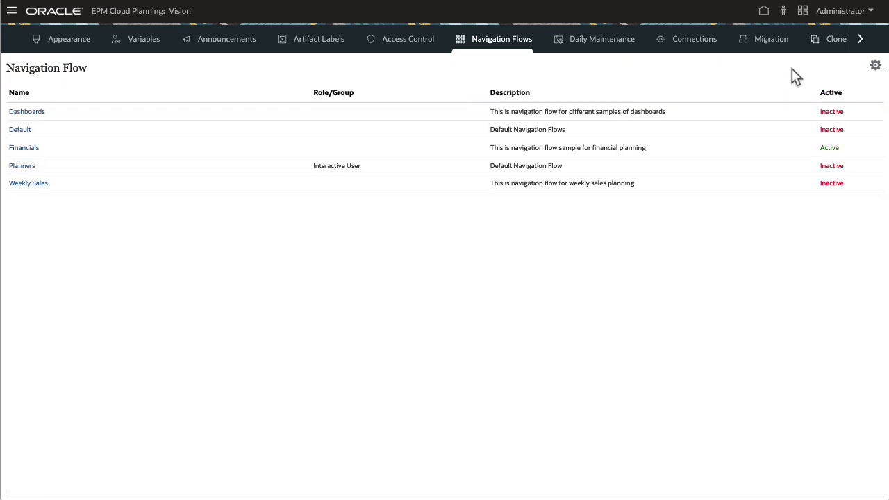
Activate the Planners navigation flow and open the home page as a planner user.
click(831, 166)
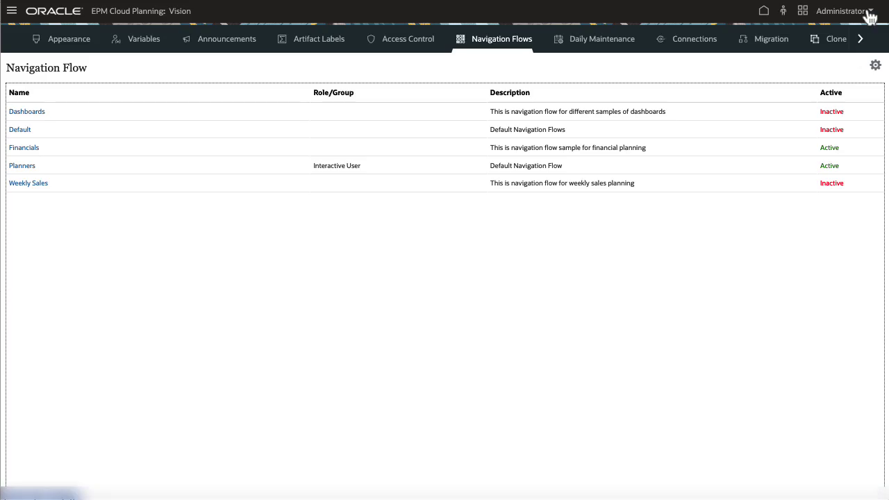
click(875, 64)
click(730, 218)
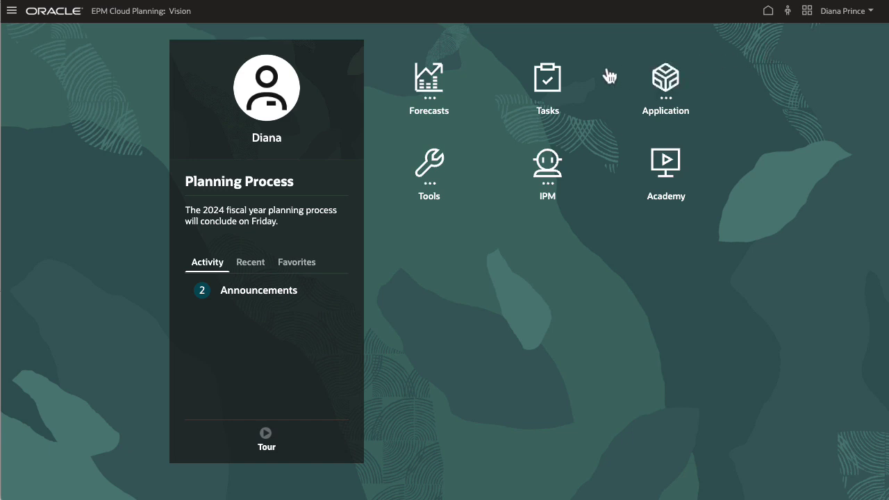
Open the Revenue Forecast card from the Forecasts cluster and view its Services Revenue, Sales Forecast and Financials content.
click(448, 97)
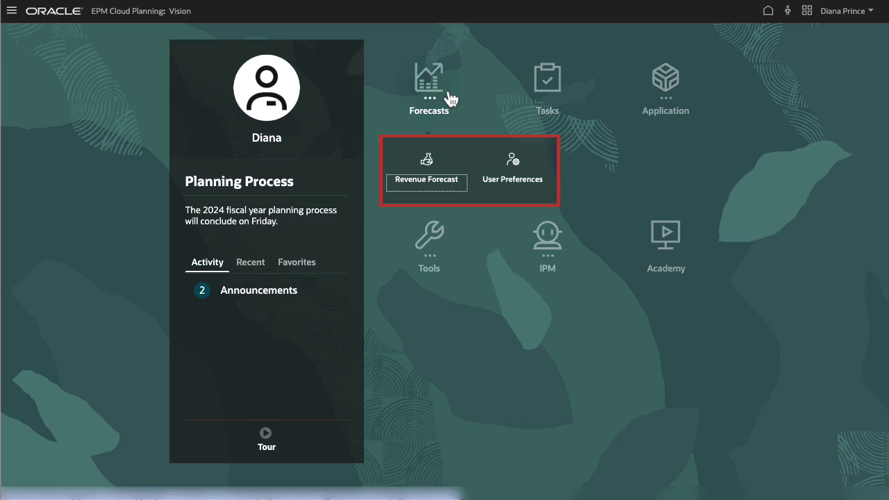
click(429, 169)
click(132, 489)
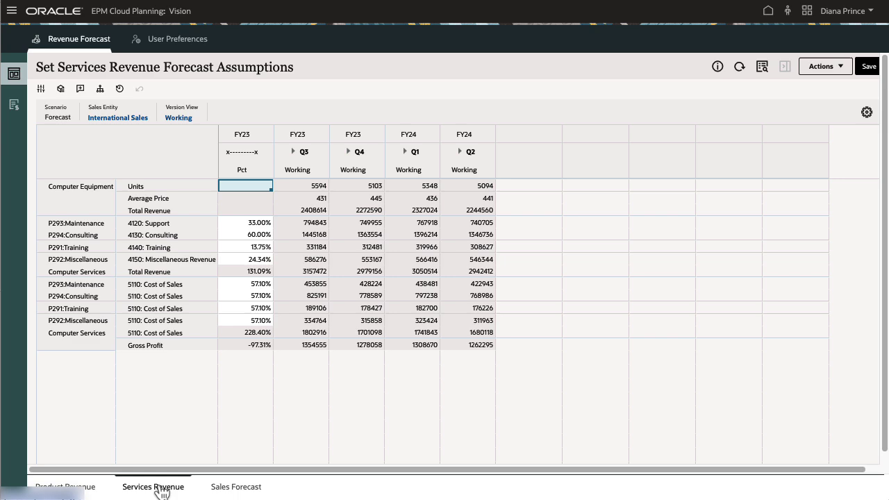
click(243, 490)
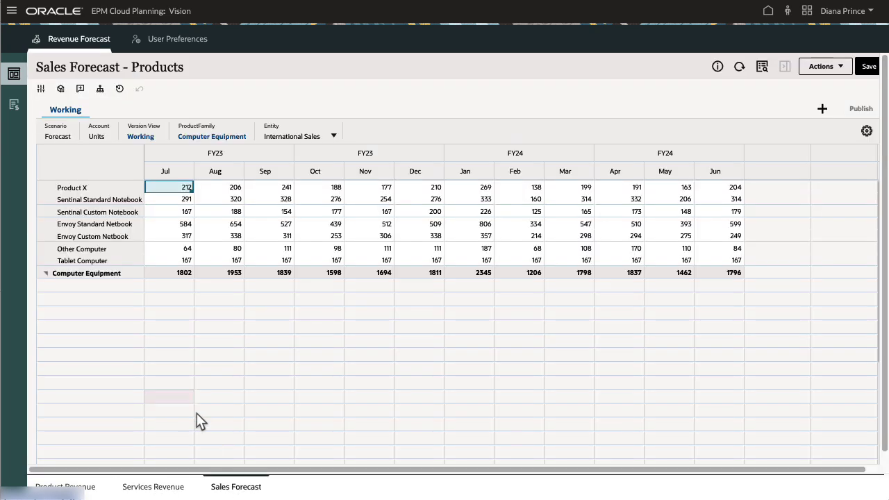
click(14, 106)
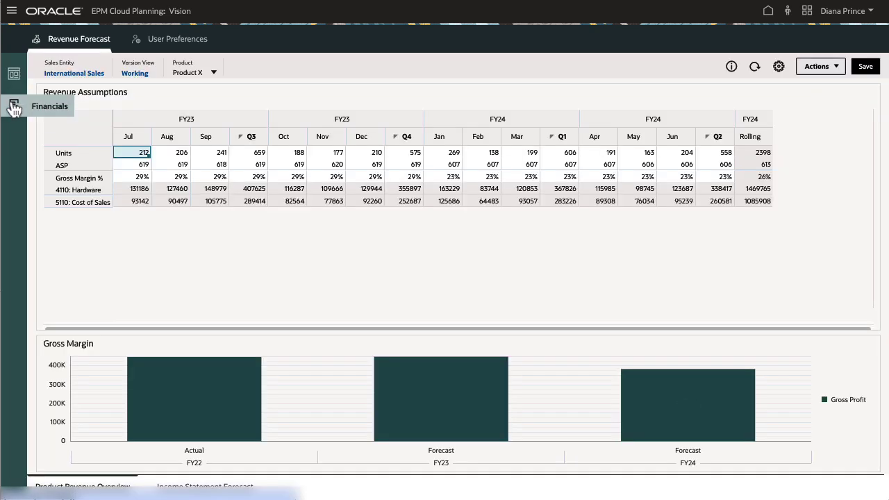
click(204, 487)
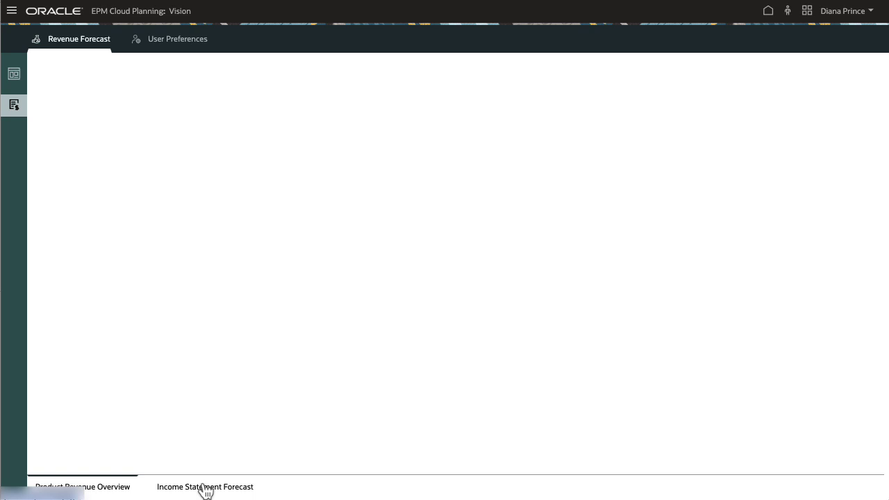